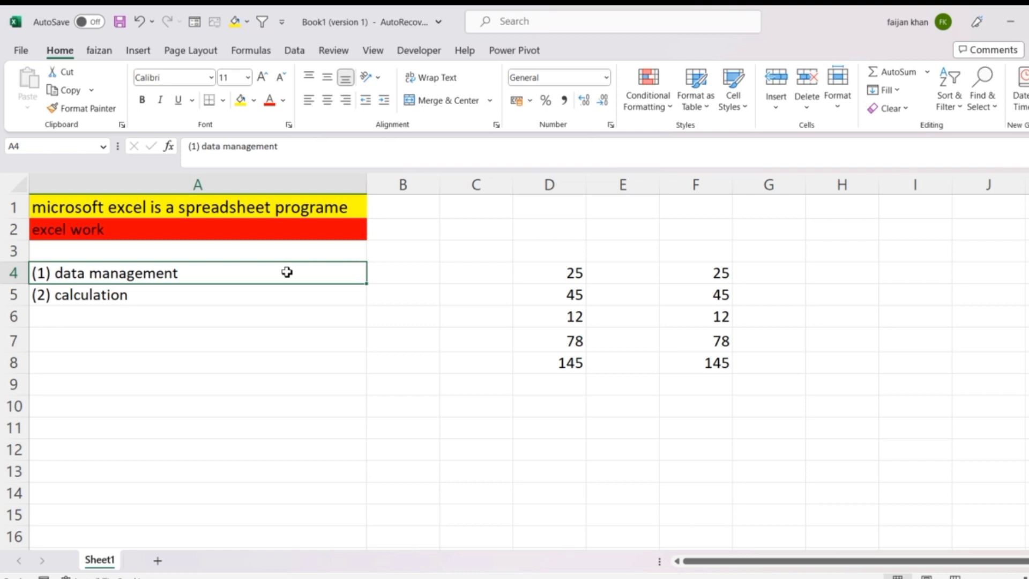
# Step: Look over the two number lists in columns D and F, rows 4 to 8
pyautogui.press('Right')
pyautogui.press('Right')
pyautogui.press('Right')
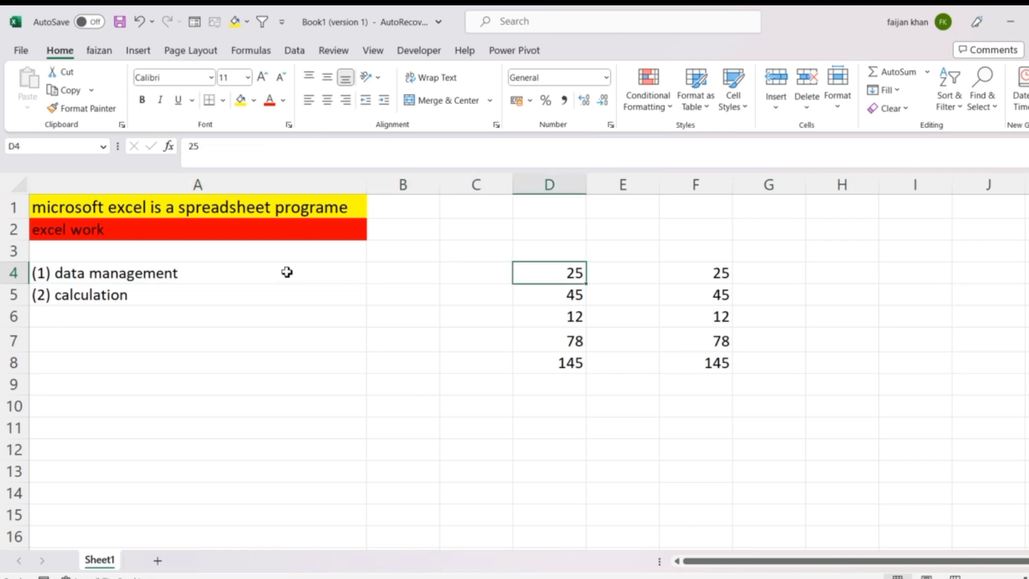
pyautogui.press('Right')
pyautogui.press('Right')
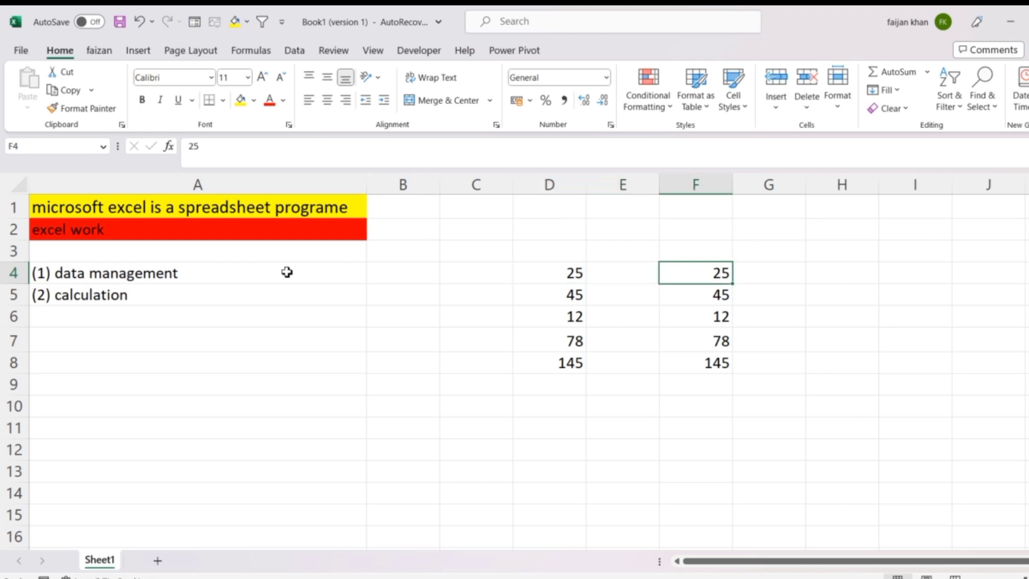
pyautogui.press('Up')
pyautogui.press('Left')
pyautogui.press('Left')
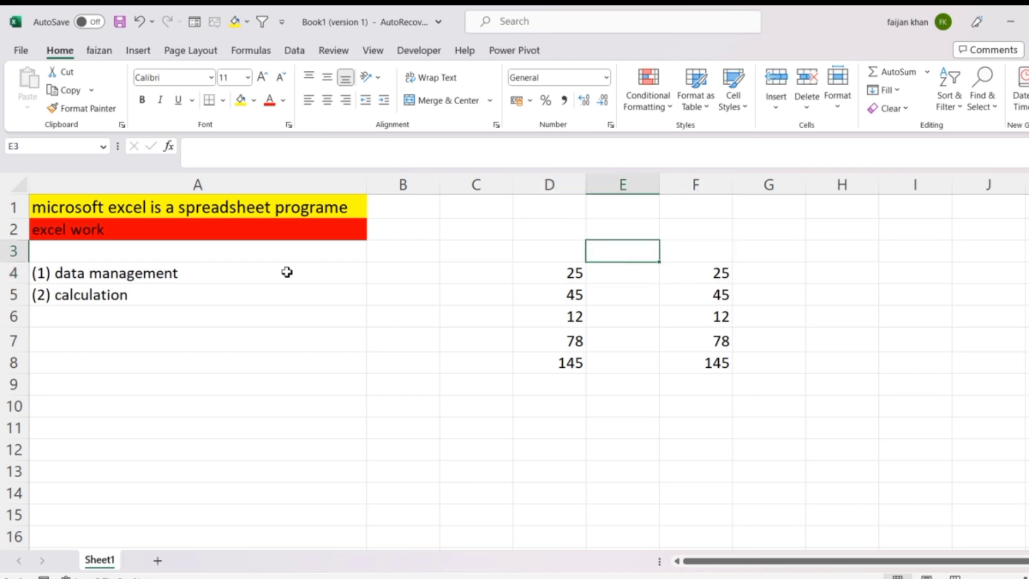
pyautogui.press('Right')
pyautogui.press('Right')
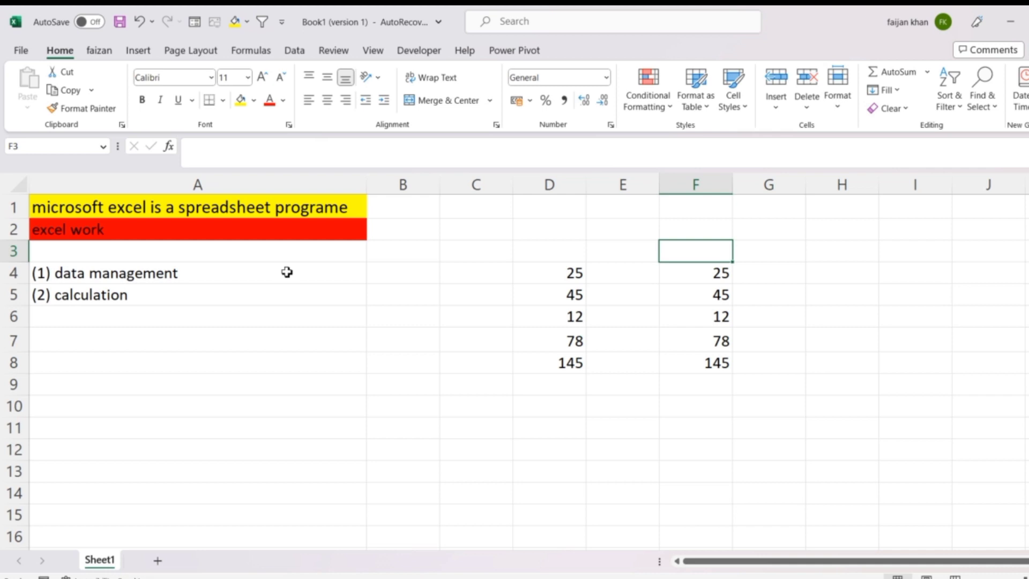
# Step: Begin a formula in cell D9 that adds cells D8 and D7 with the plus operator
pyautogui.press('Left')
pyautogui.press('Left')
pyautogui.press('Down')
pyautogui.press('Down')
pyautogui.press('Down')
pyautogui.press('Down')
pyautogui.press('Down')
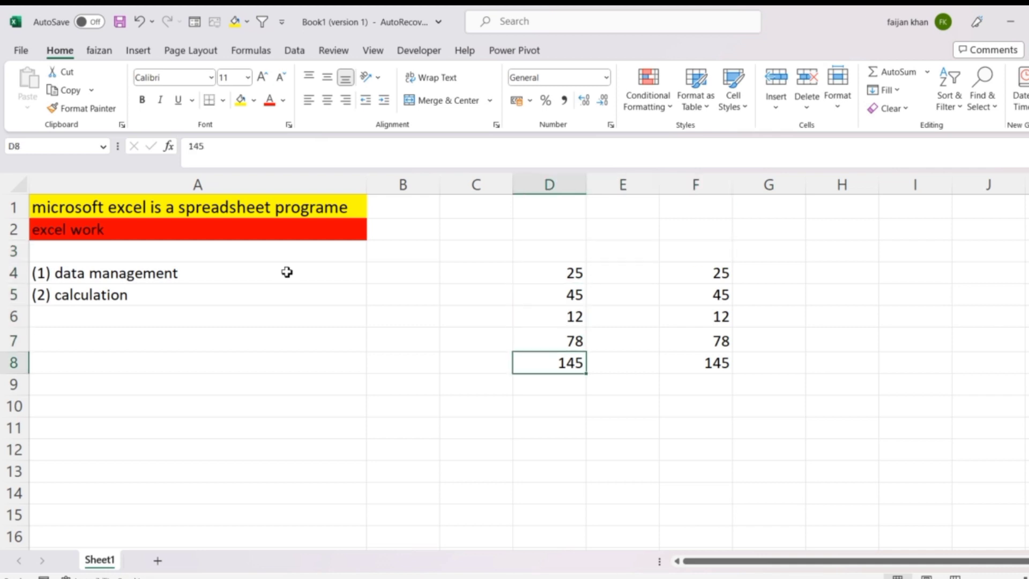
pyautogui.press('Down')
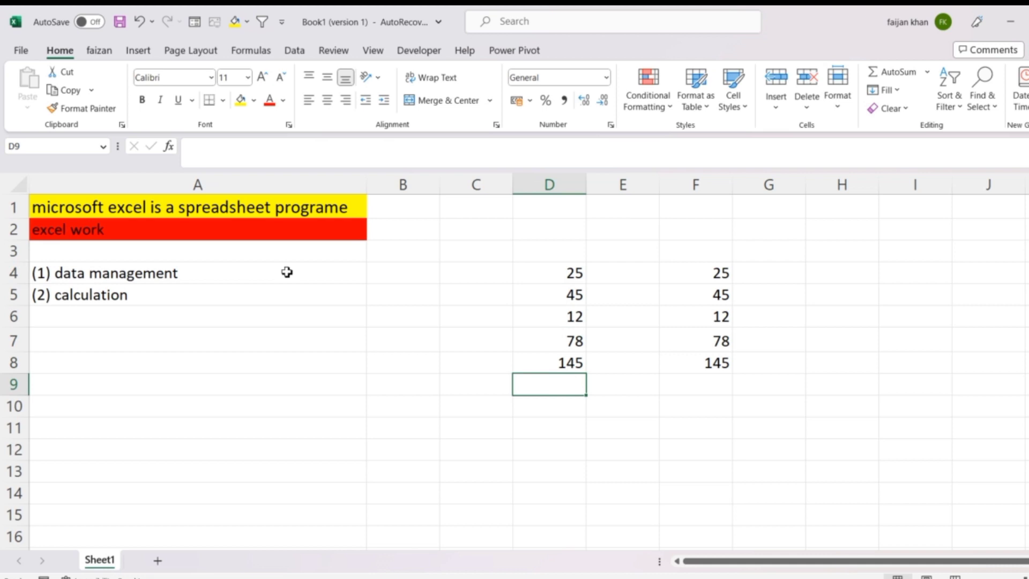
pyautogui.write('=')
pyautogui.press('Up')
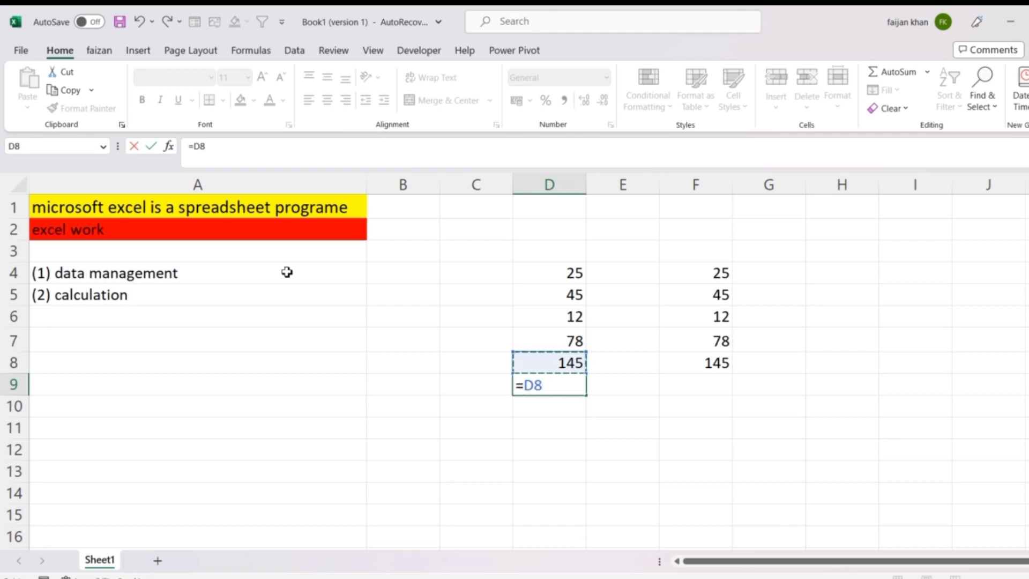
pyautogui.write('+')
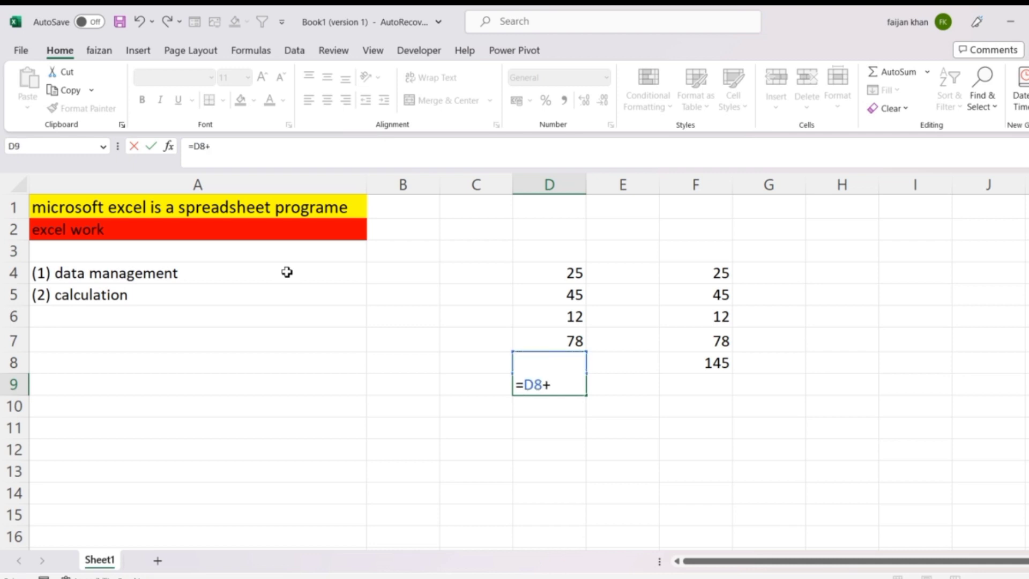
pyautogui.press('Up')
pyautogui.press('Up')
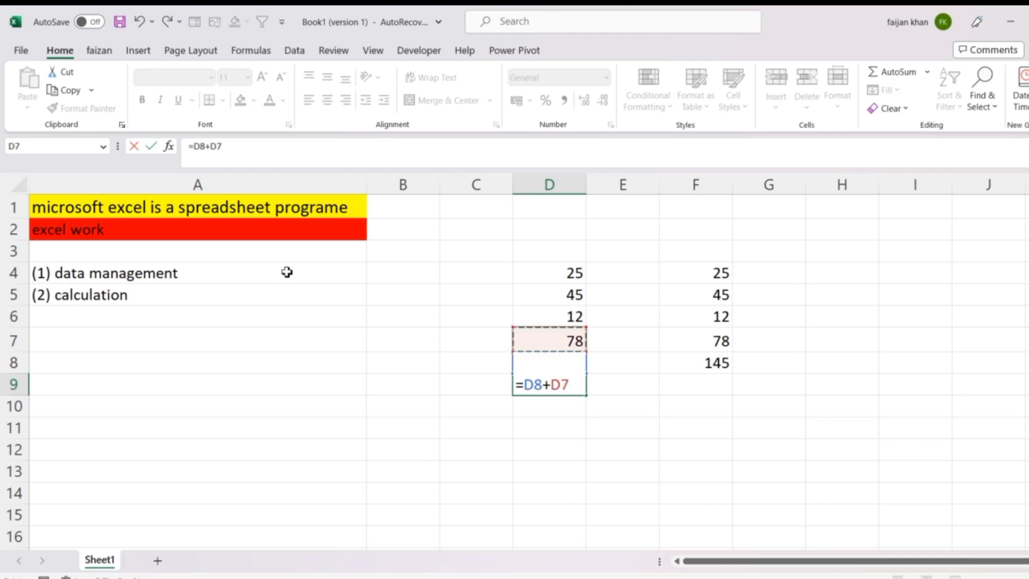
# Step: Extend the D9 formula with cells D6, D5 and D4 and commit it as =D8+D7+D6+D5+D4
pyautogui.write('+')
pyautogui.press('Up')
pyautogui.press('Up')
pyautogui.press('Up')
pyautogui.write('+')
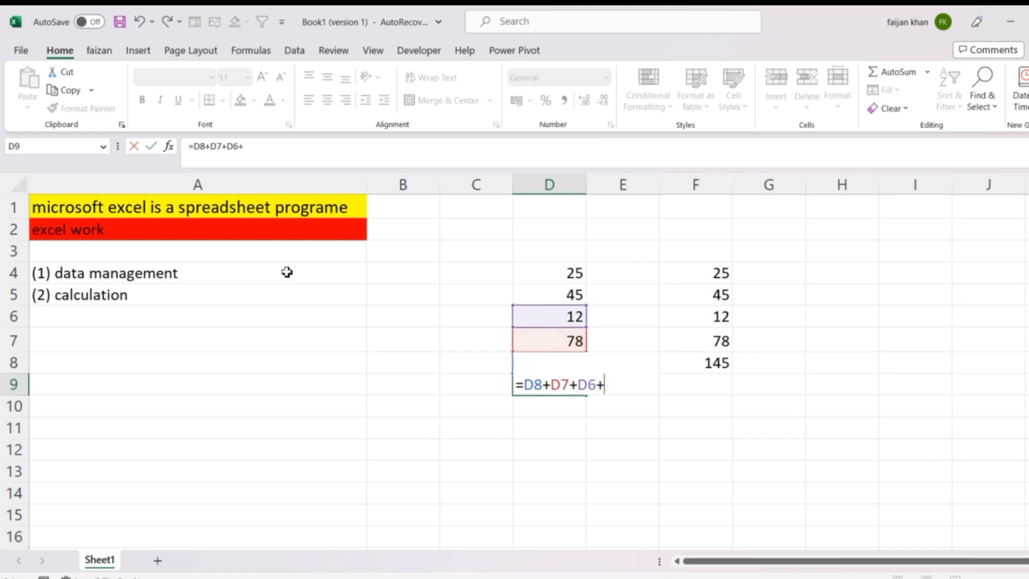
pyautogui.press('Up')
pyautogui.press('Up')
pyautogui.press('Up')
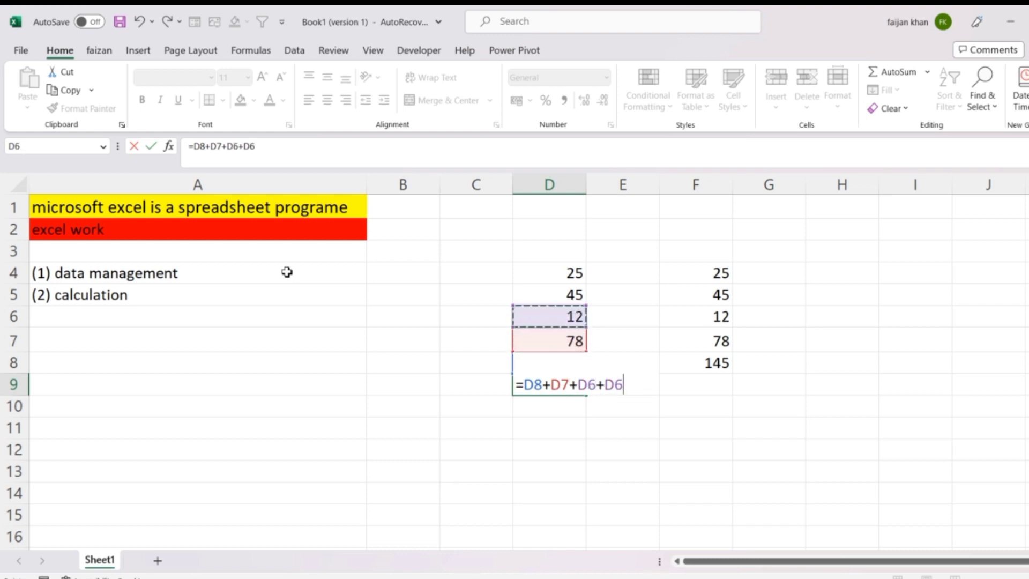
pyautogui.press('Up')
pyautogui.write('+')
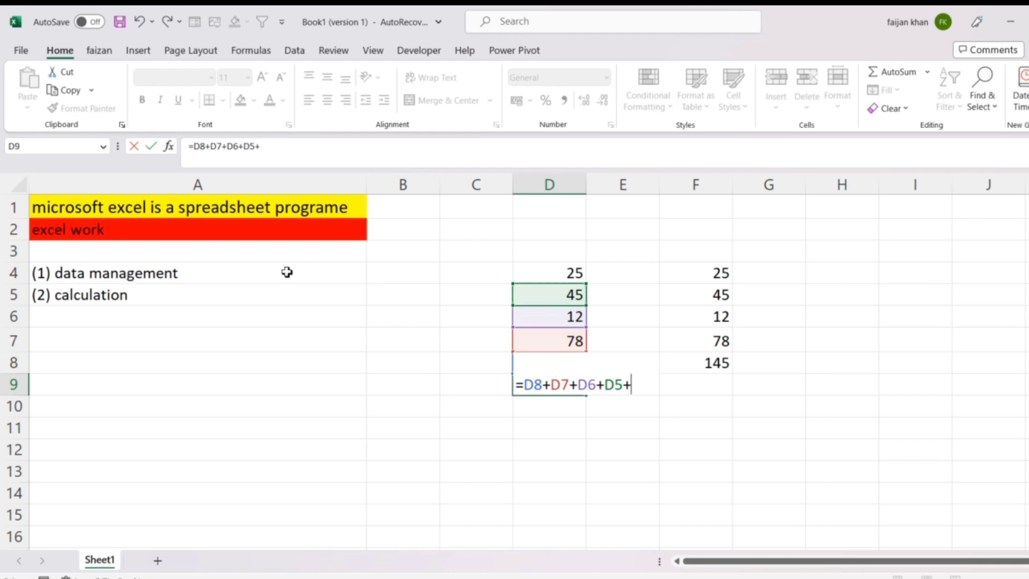
pyautogui.press('Up')
pyautogui.press('Up')
pyautogui.press('Up')
pyautogui.press('Up')
pyautogui.press('Up')
pyautogui.press('Up')
pyautogui.press('Down')
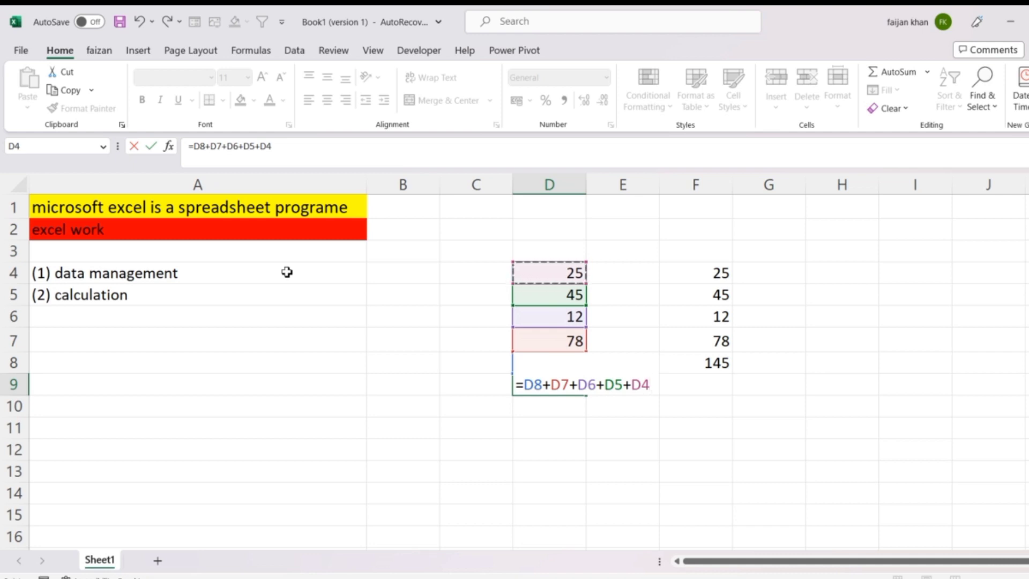
pyautogui.press('Return')
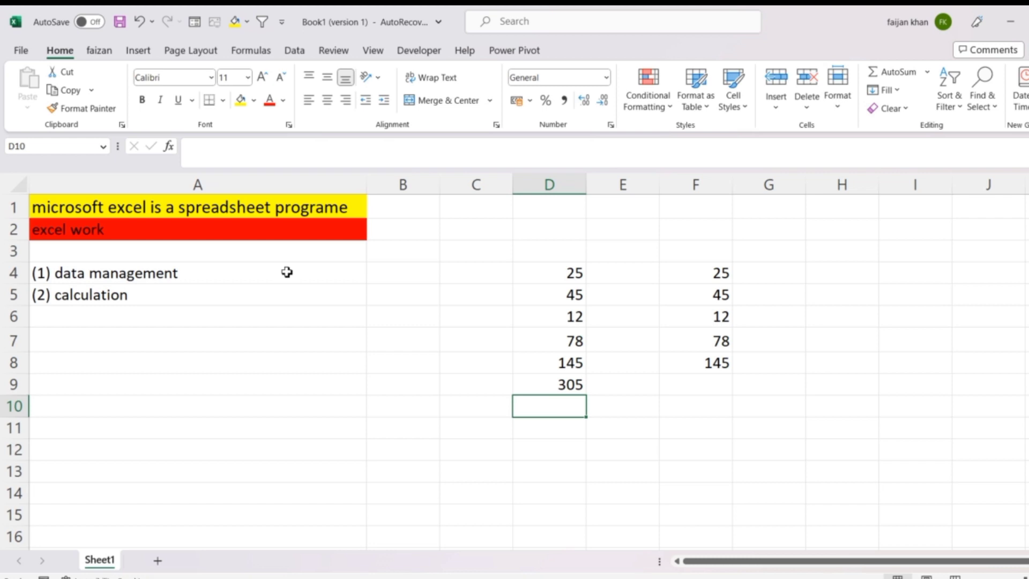
# Step: Total the second number list in cell F9 with the SUM function, entering =SUM(F4:F8)
pyautogui.press('Up')
pyautogui.press('Up')
pyautogui.press('Right')
pyautogui.press('Right')
pyautogui.press('Right')
pyautogui.press('Left')
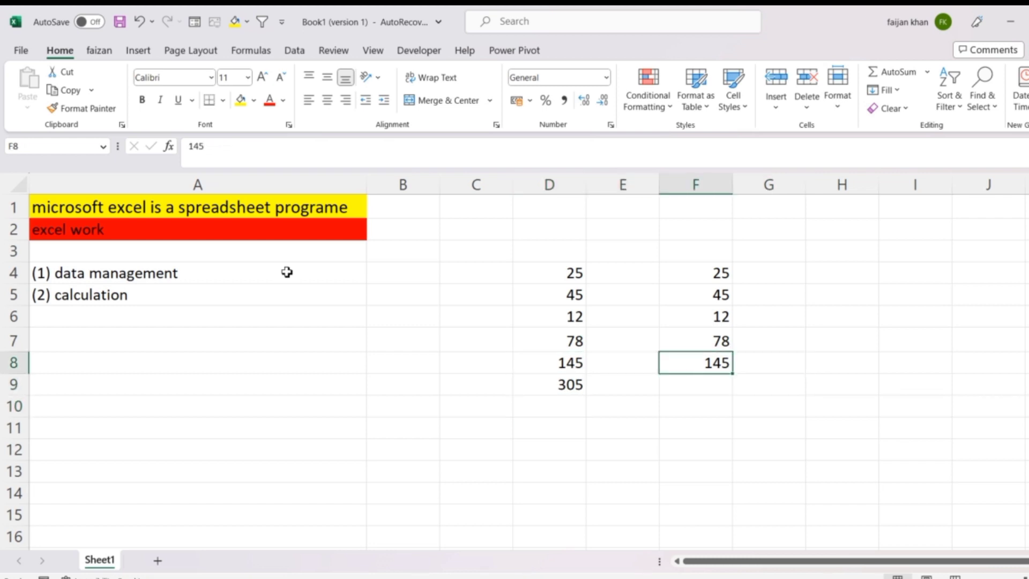
pyautogui.press('Down')
pyautogui.write('=')
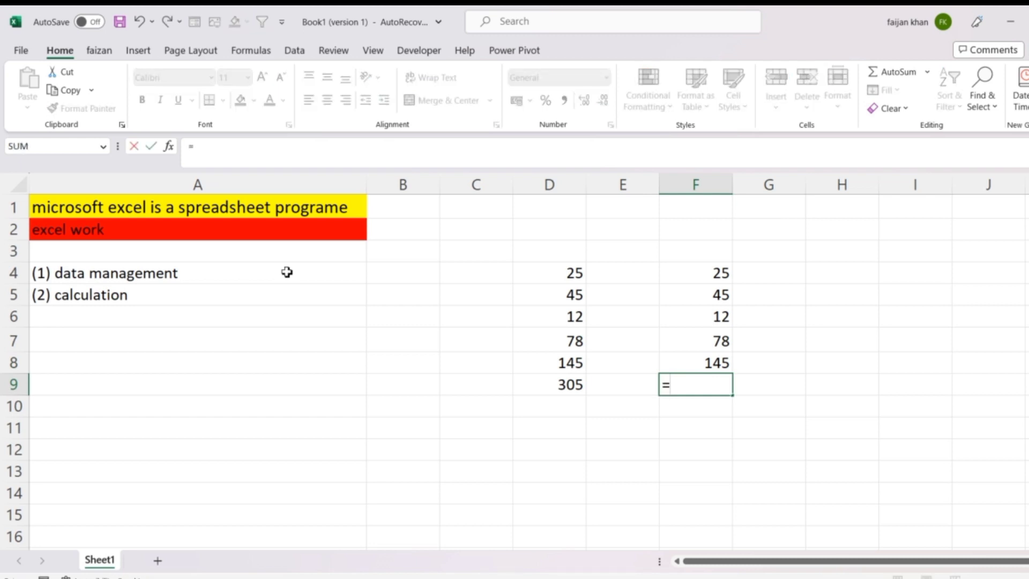
pyautogui.write('sum')
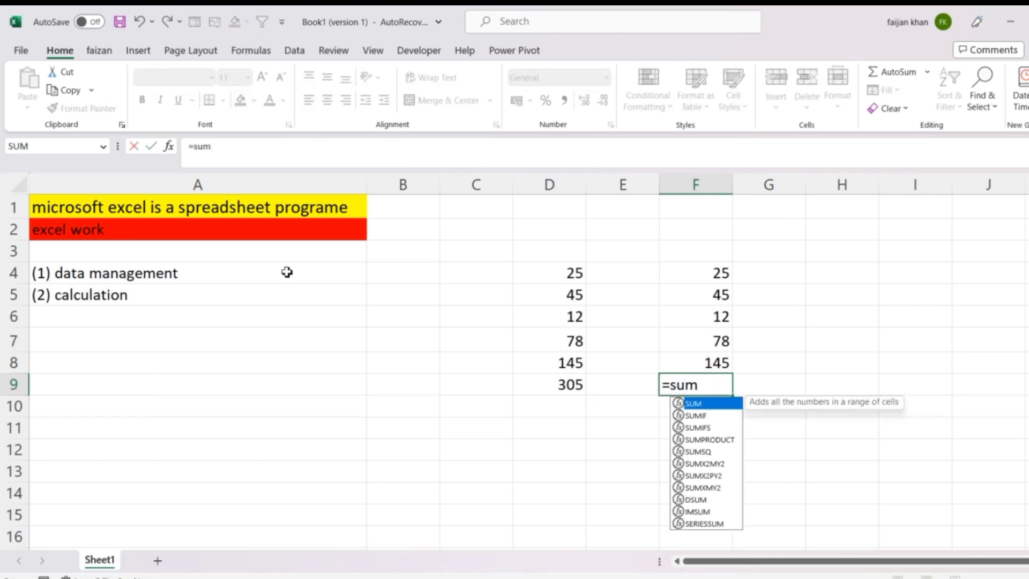
pyautogui.press('Tab')
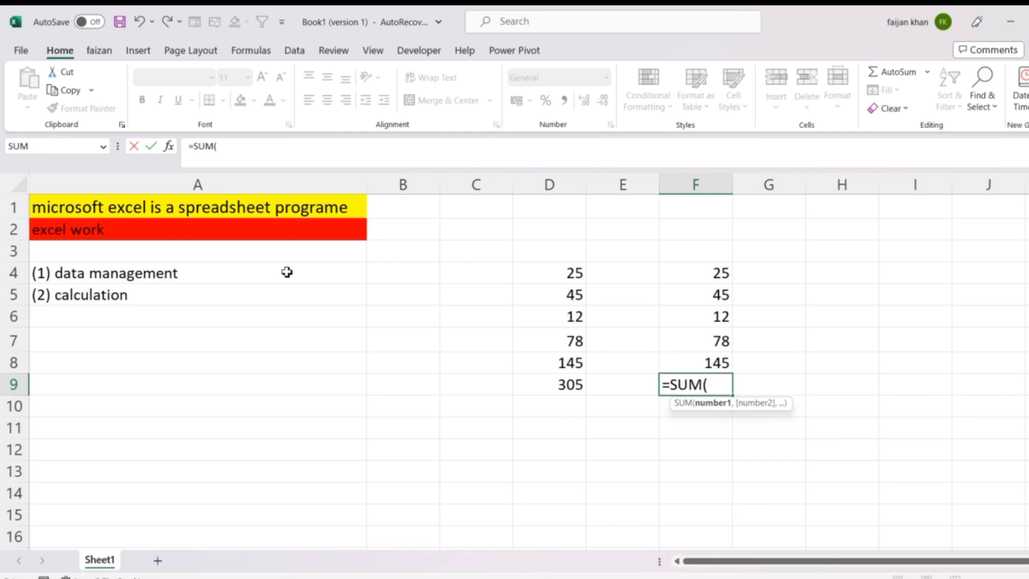
pyautogui.press('Up')
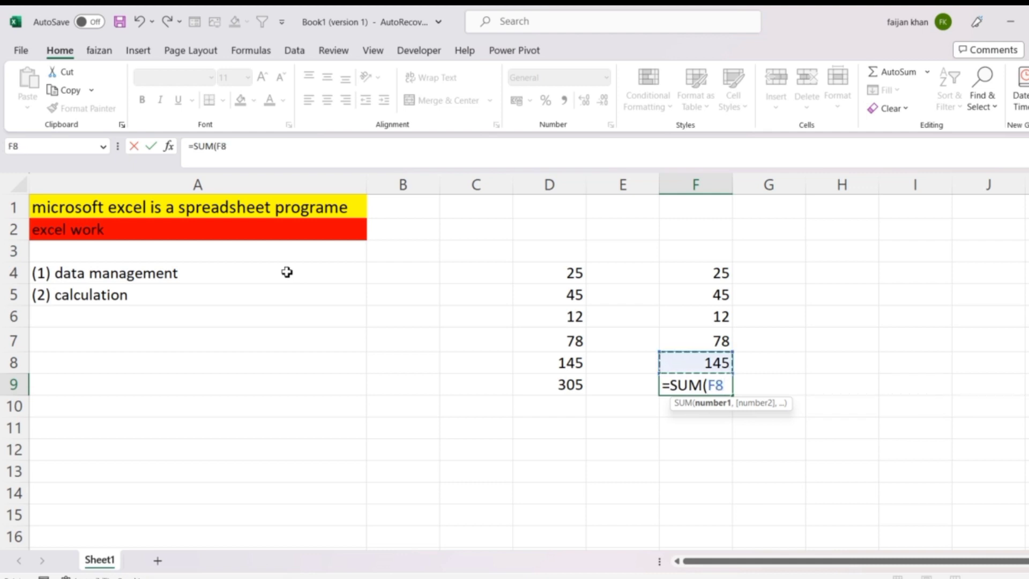
pyautogui.hotkey('shift', 'Up')
pyautogui.hotkey('shift', 'Up')
pyautogui.hotkey('shift', 'Up')
pyautogui.hotkey('shift', 'Up')
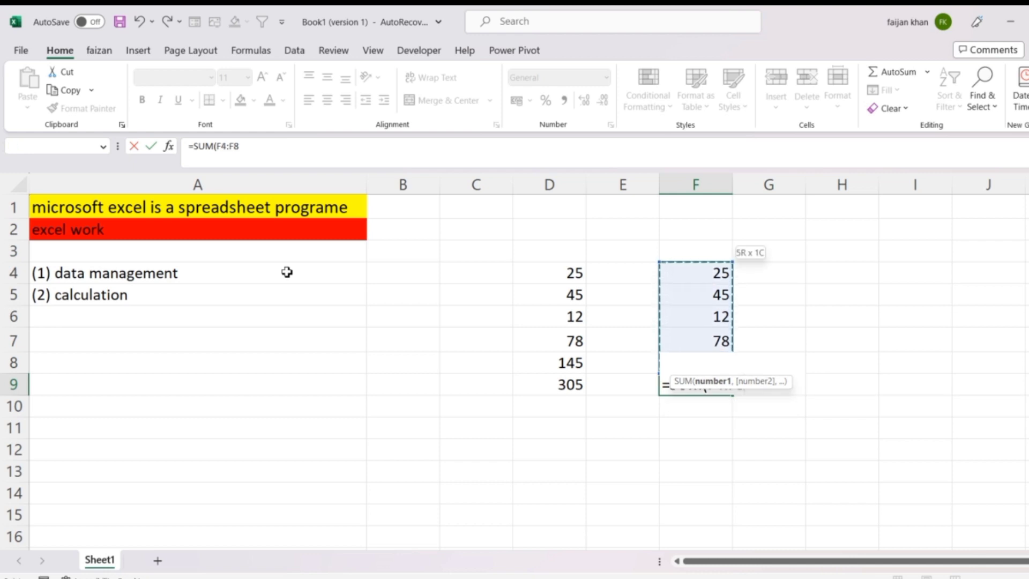
pyautogui.write(')')
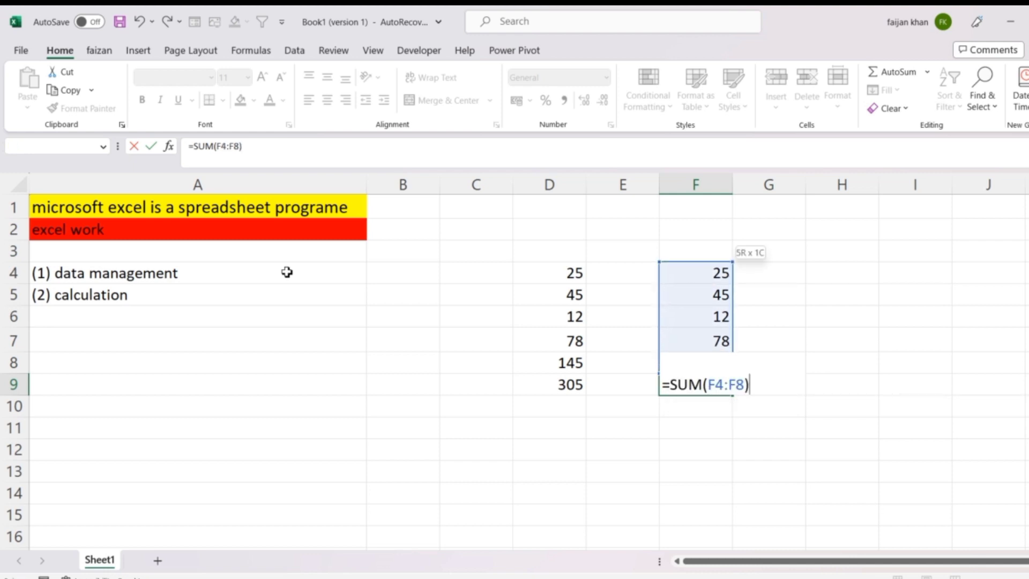
pyautogui.press('Return')
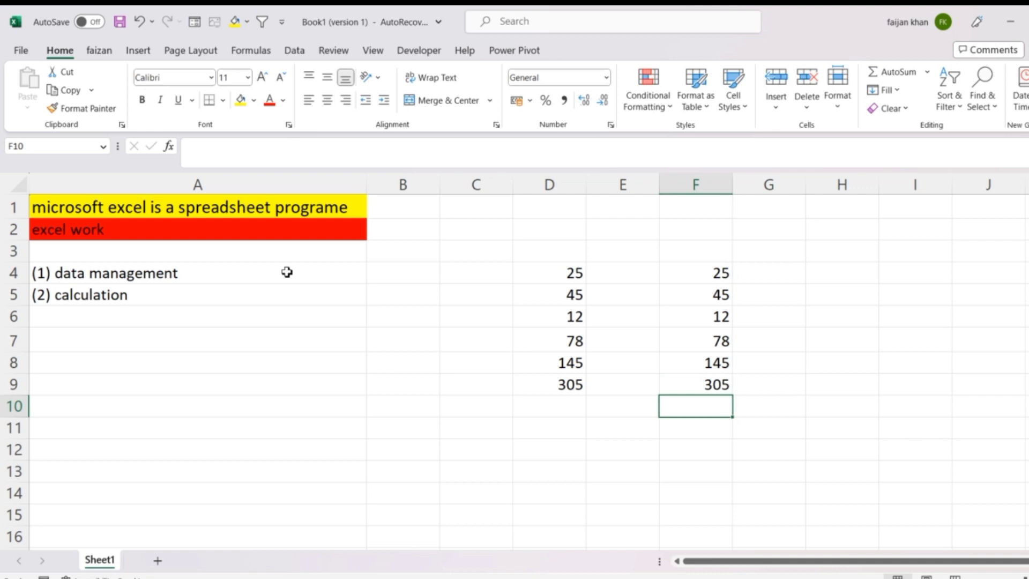
# Step: Compare the plus-operator formula in D9 with the SUM formula in F9, leaving both as they are
pyautogui.press('Left')
pyautogui.press('Left')
pyautogui.press('Up')
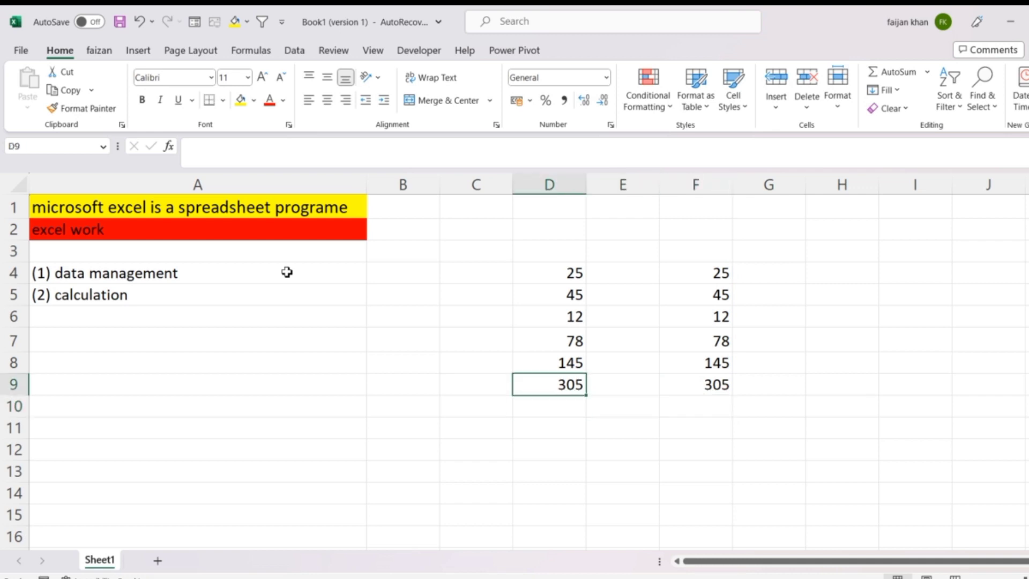
pyautogui.doubleClick(547, 385)
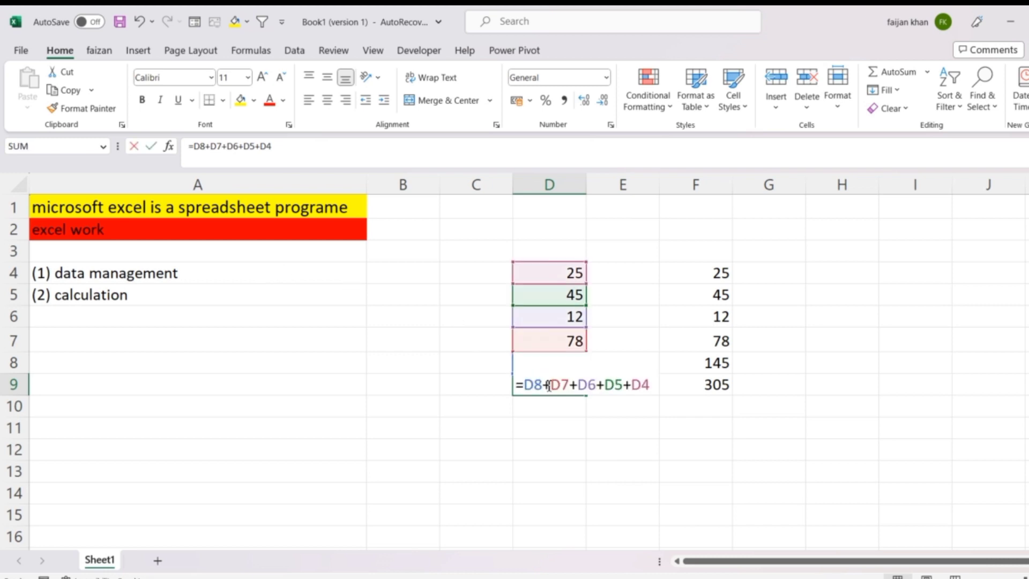
pyautogui.click(652, 384)
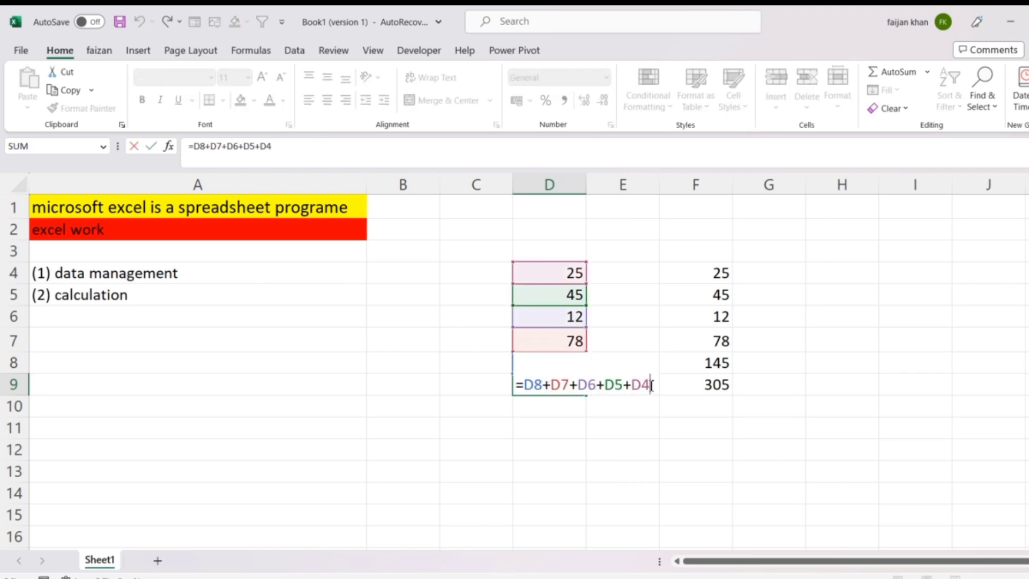
pyautogui.press('Return')
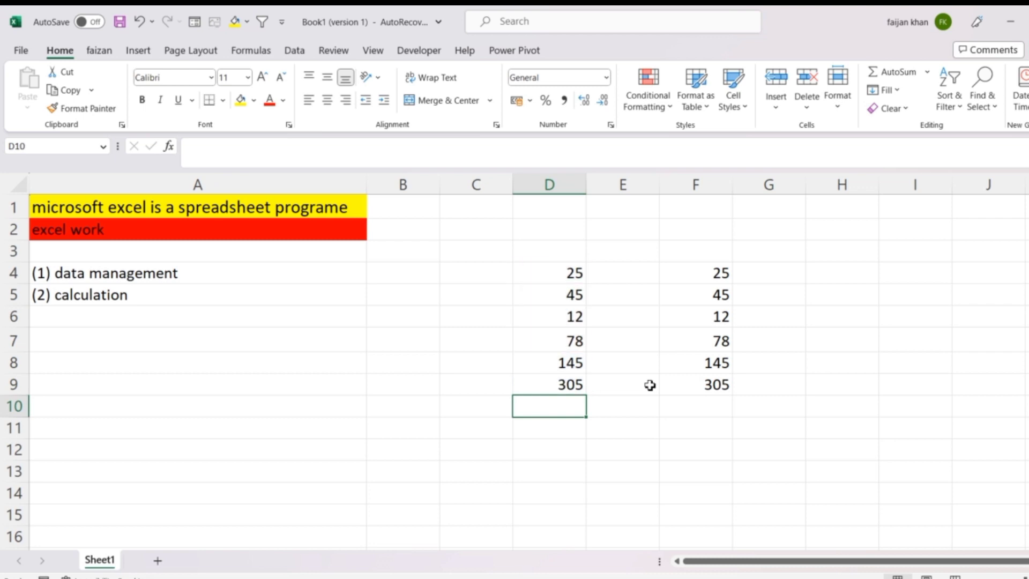
pyautogui.doubleClick(678, 386)
pyautogui.click(761, 387)
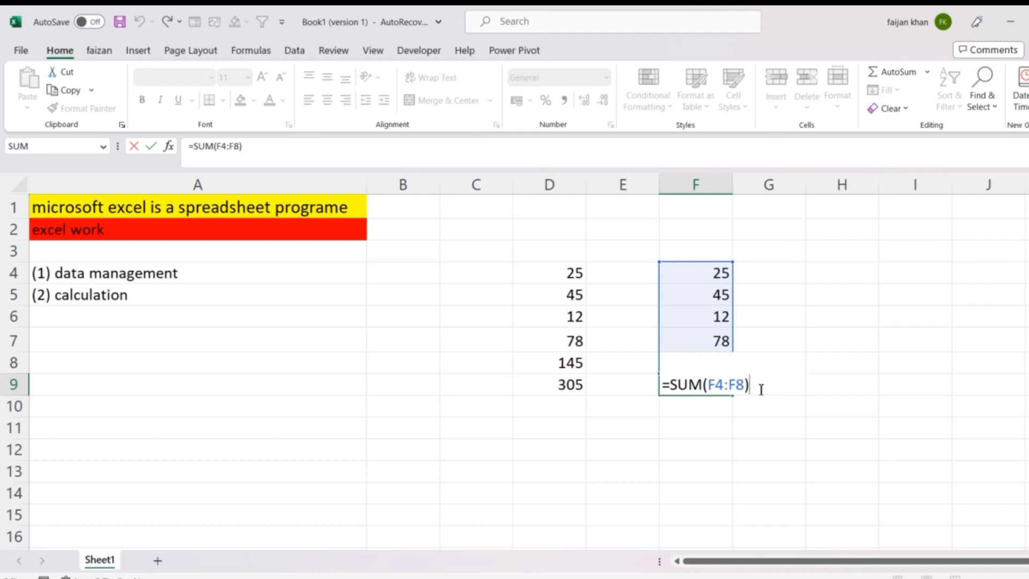
pyautogui.press('Return')
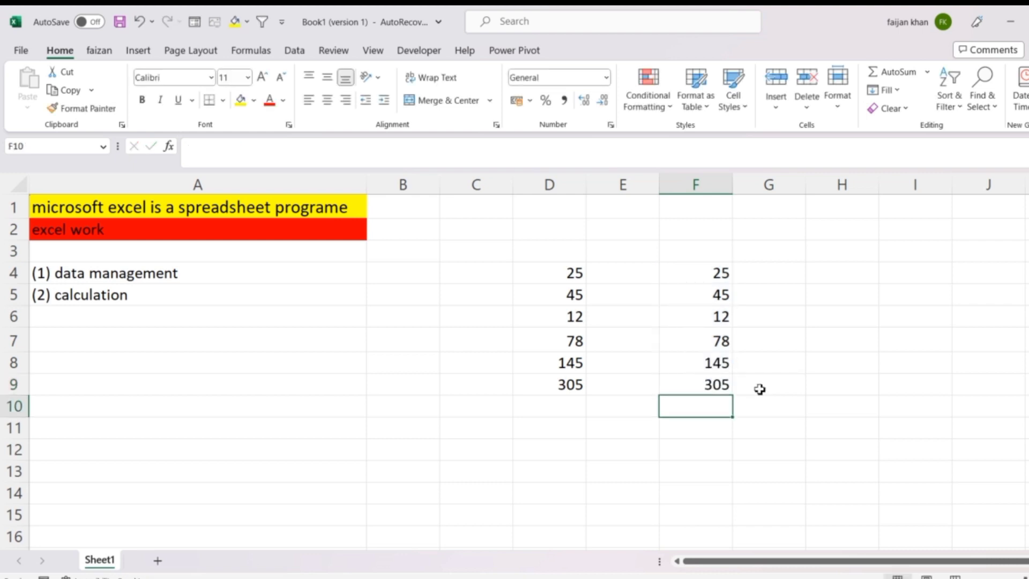
# Step: Review the cell references and plus signs in the D9 formula once more without changing it
pyautogui.press('Left')
pyautogui.press('Left')
pyautogui.press('Left')
pyautogui.press('Right')
pyautogui.press('Up')
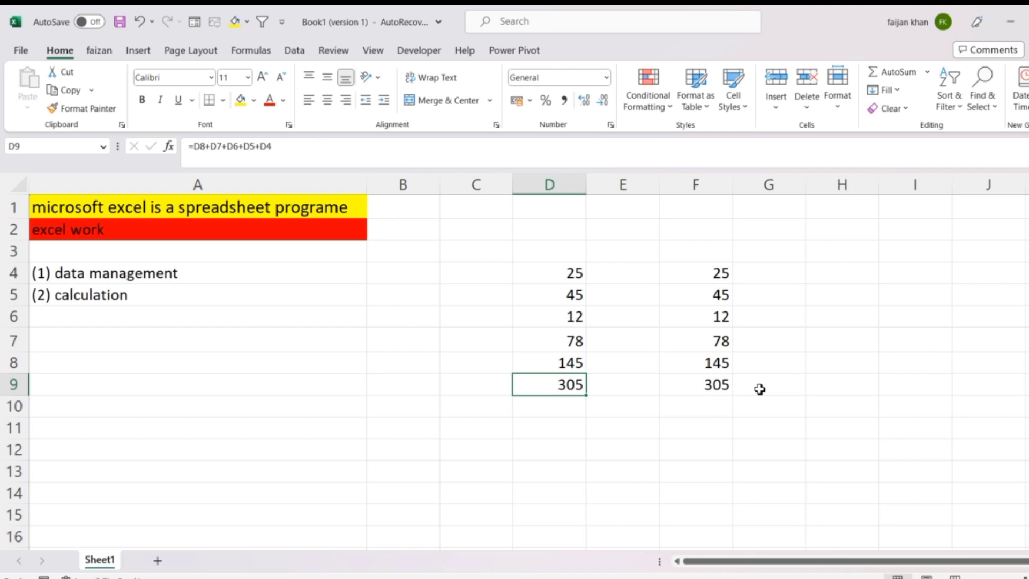
pyautogui.doubleClick(562, 386)
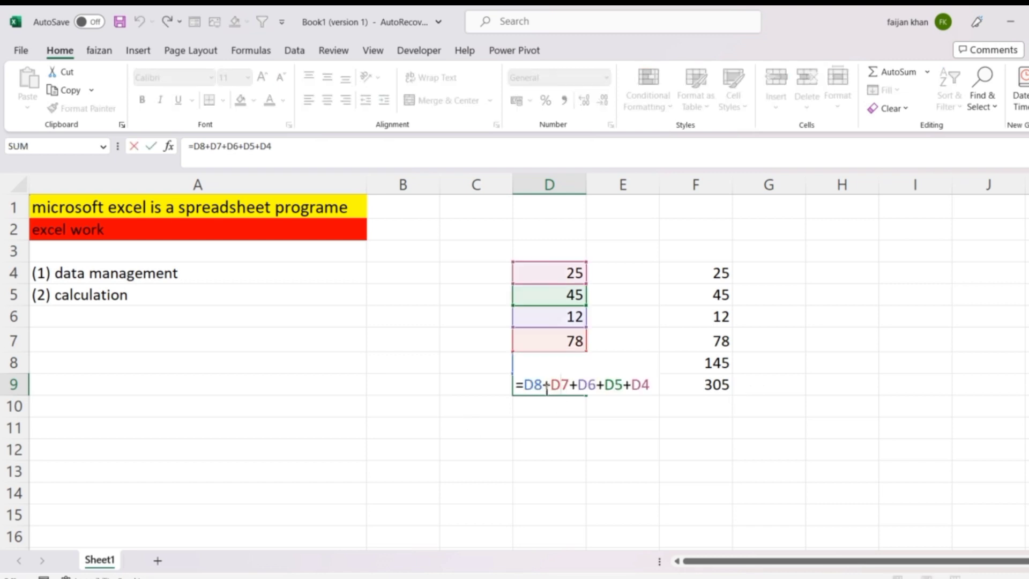
pyautogui.click(544, 385)
pyautogui.click(658, 386)
pyautogui.press('Return')
pyautogui.doubleClick(548, 383)
pyautogui.press('Return')
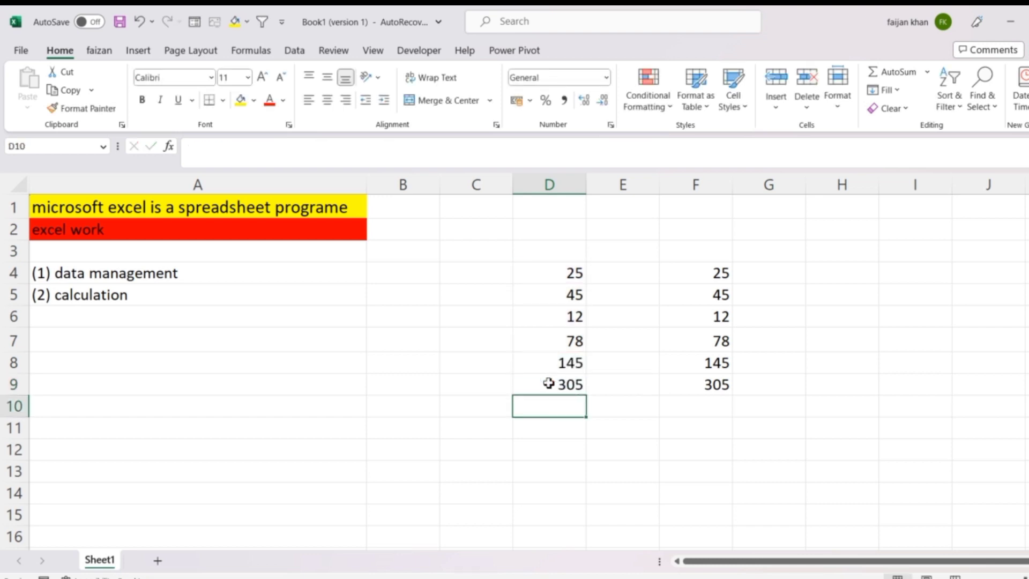
# Step: Enter the formula =B11+B12 in cell C11 to add two cells that hold no numbers yet
pyautogui.click(467, 429)
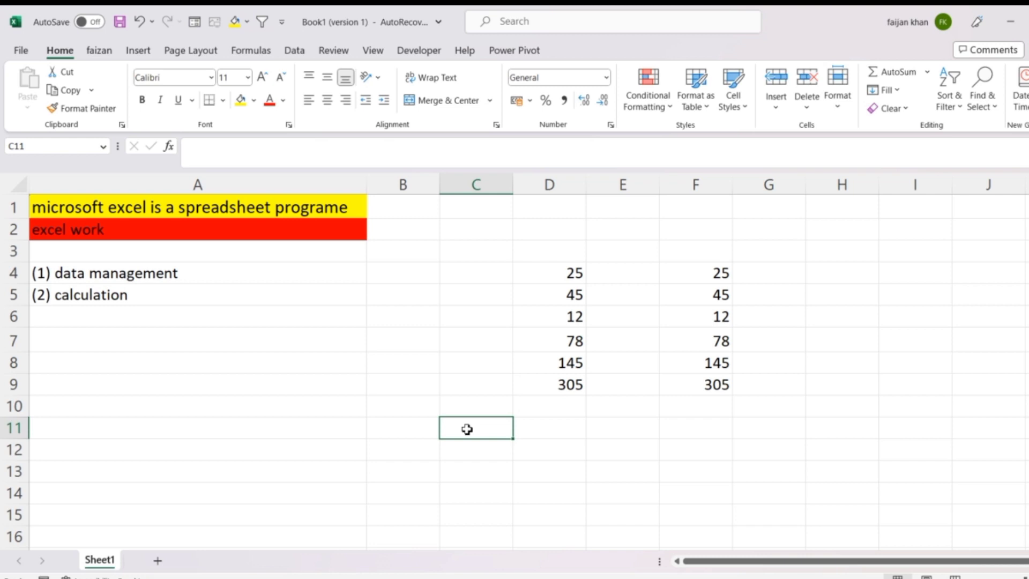
pyautogui.write('=')
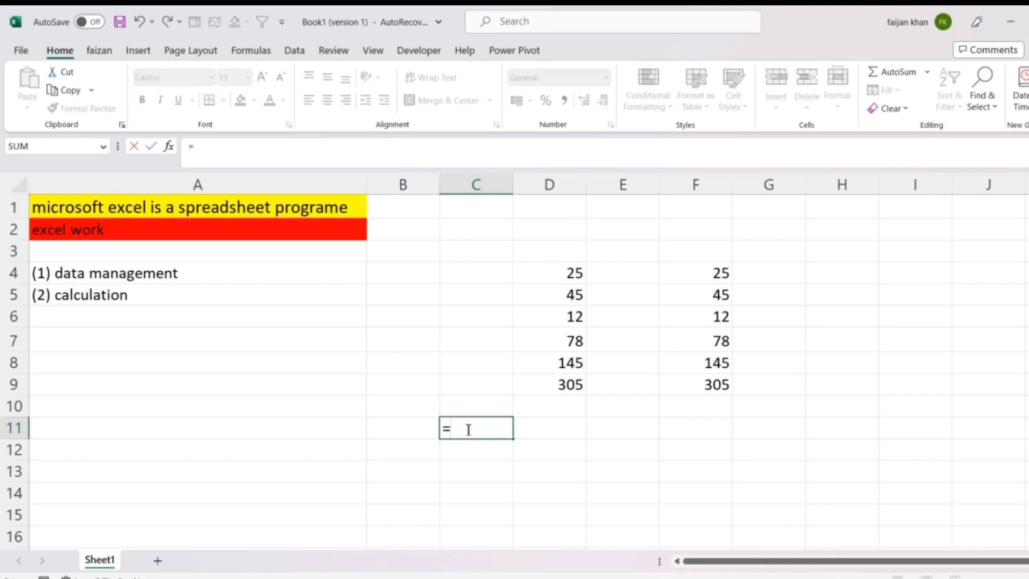
pyautogui.press('Left')
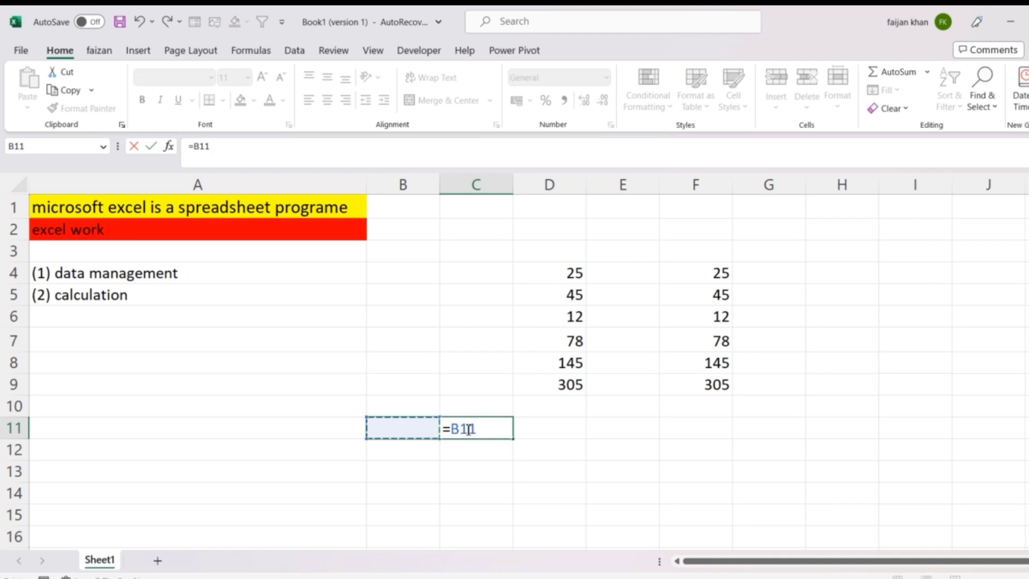
pyautogui.write('+')
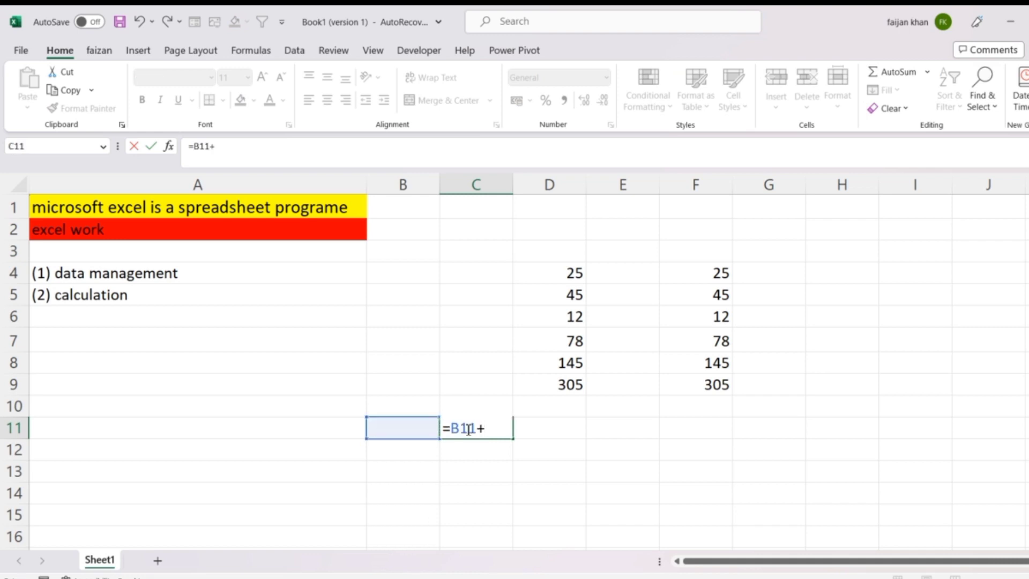
pyautogui.press('Down')
pyautogui.press('Left')
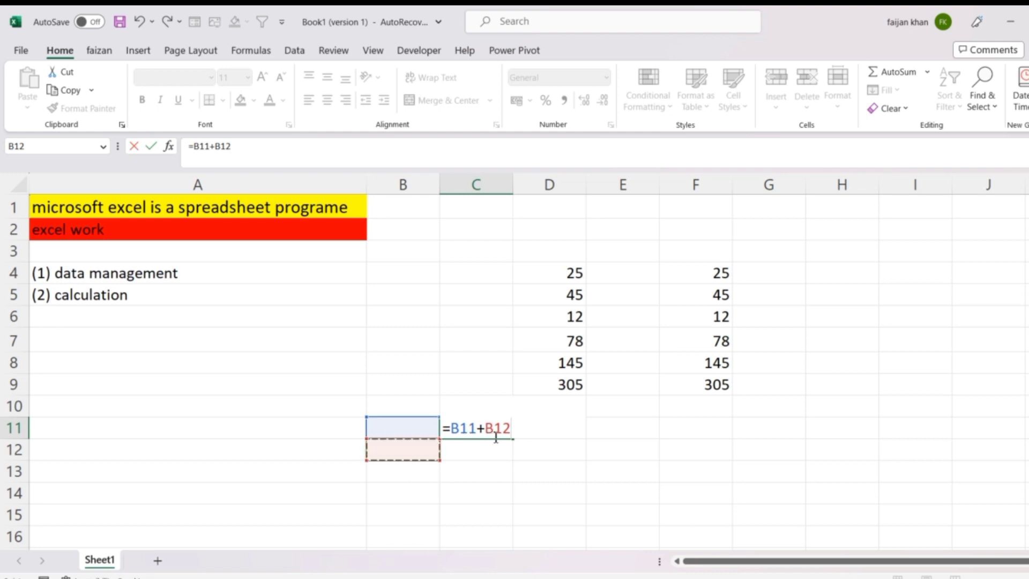
pyautogui.press('Return')
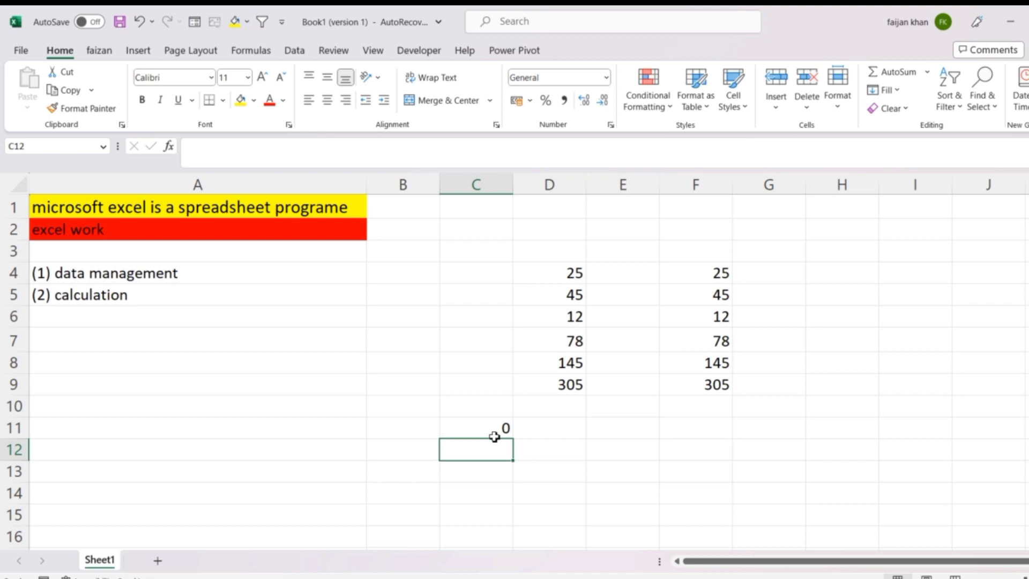
# Step: Inspect the content of cell B11 and the cell references used by the formula in C11
pyautogui.doubleClick(425, 430)
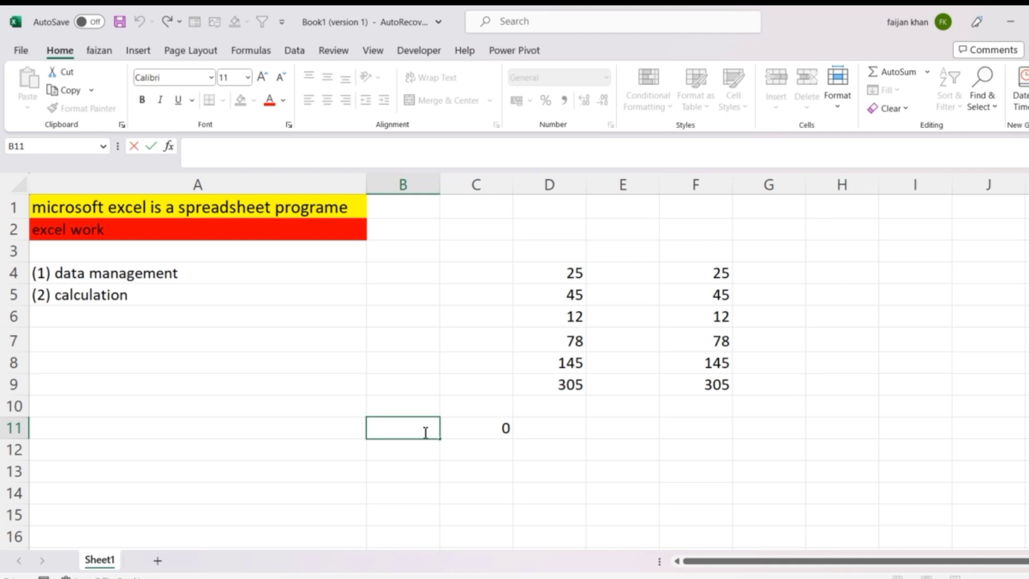
pyautogui.press('Return')
pyautogui.click(417, 427)
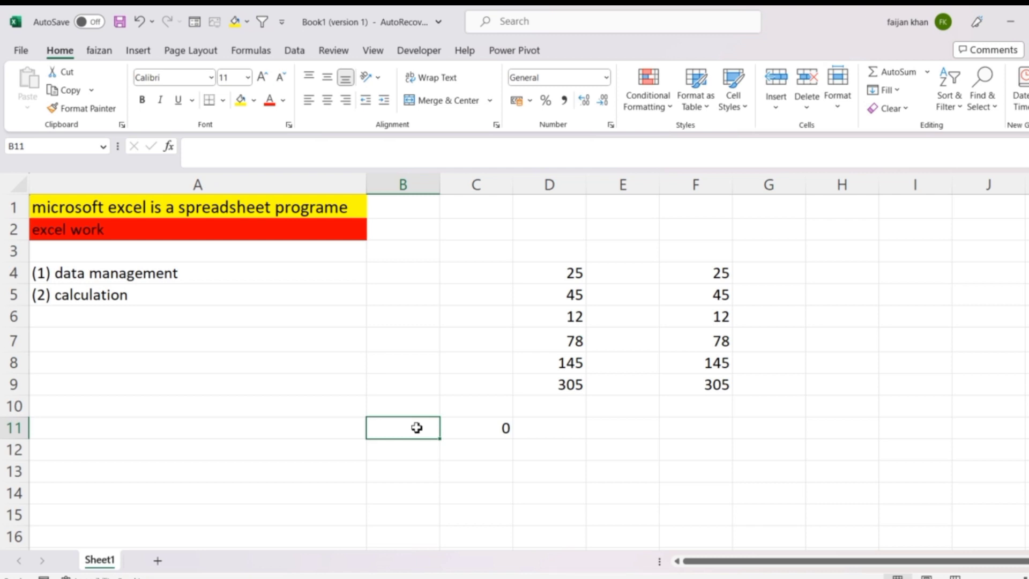
pyautogui.click(455, 427)
pyautogui.doubleClick(442, 426)
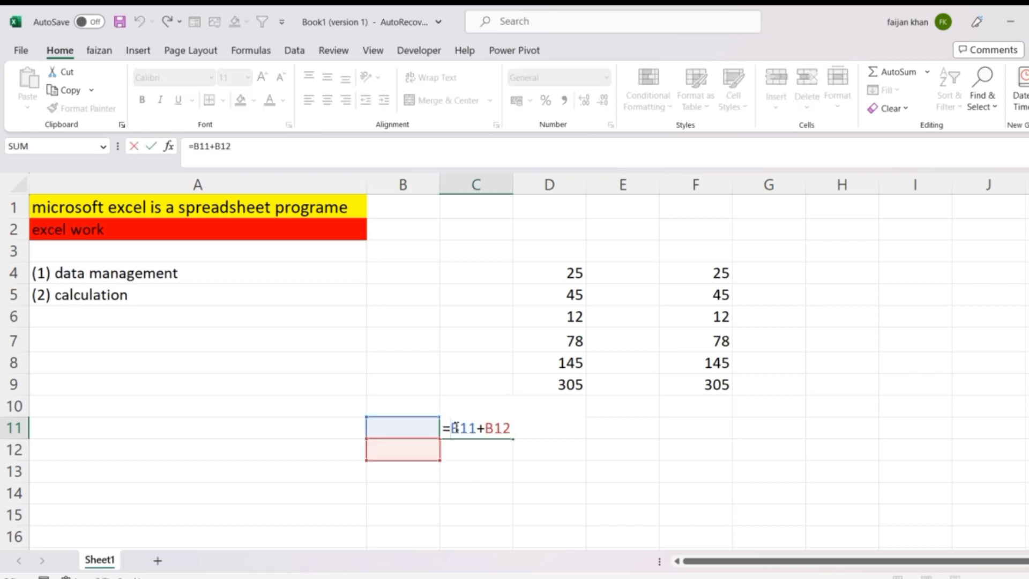
pyautogui.press('Return')
# Step: Enter 30 in cell B11 and 21 in cell B12 as inputs for the C11 formula
pyautogui.click(418, 427)
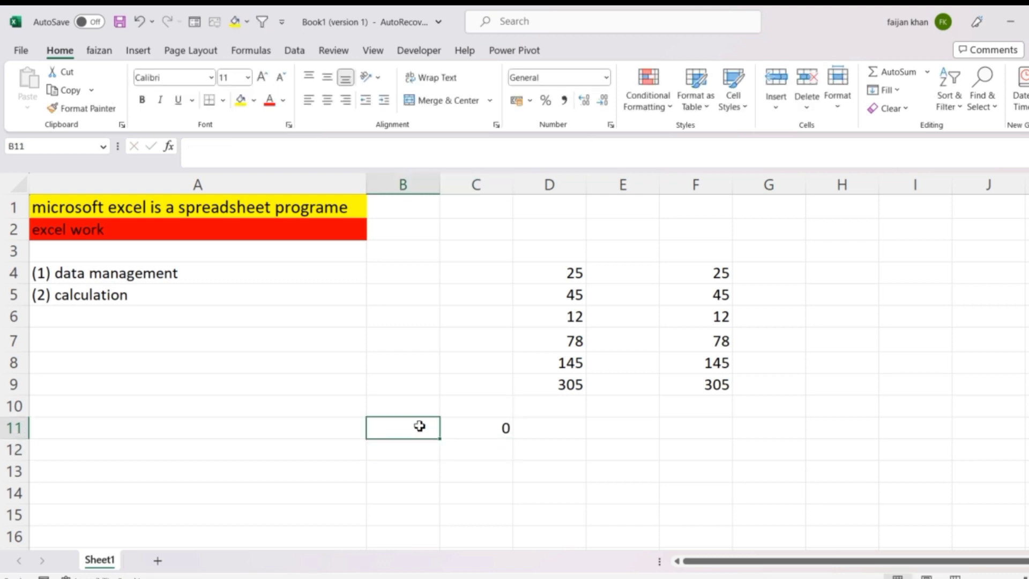
pyautogui.write('30')
pyautogui.press('Return')
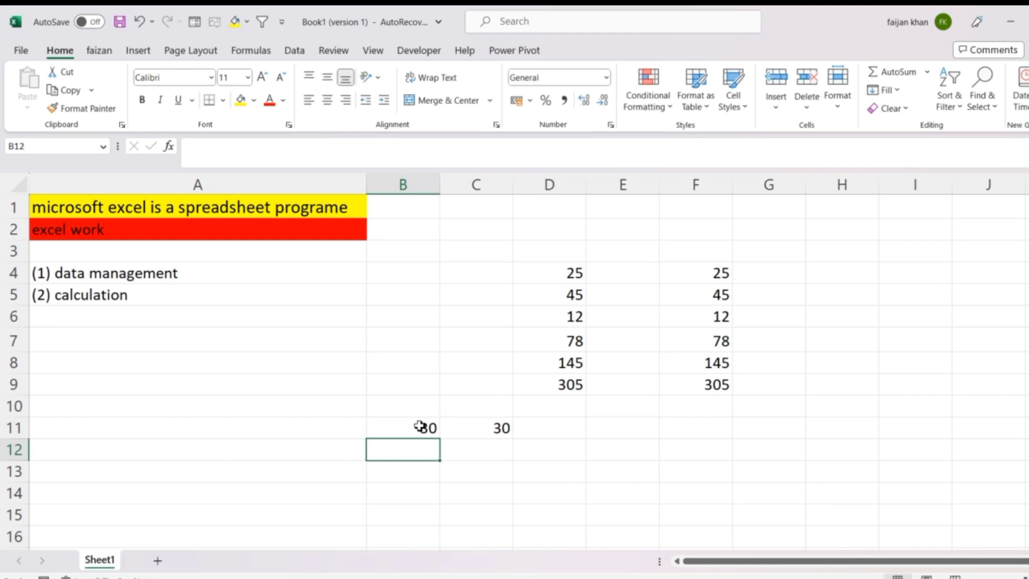
pyautogui.write('21')
pyautogui.press('Return')
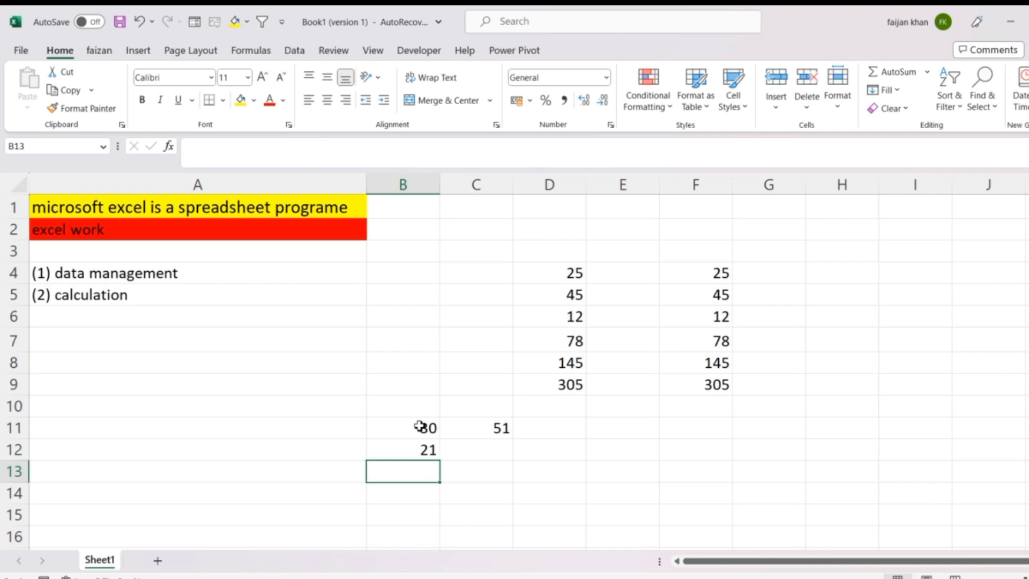
# Step: Clear the example values in B12 and B11 and the addition formula in C11
pyautogui.press('Up')
pyautogui.press('Delete')
pyautogui.press('Up')
pyautogui.press('Delete')
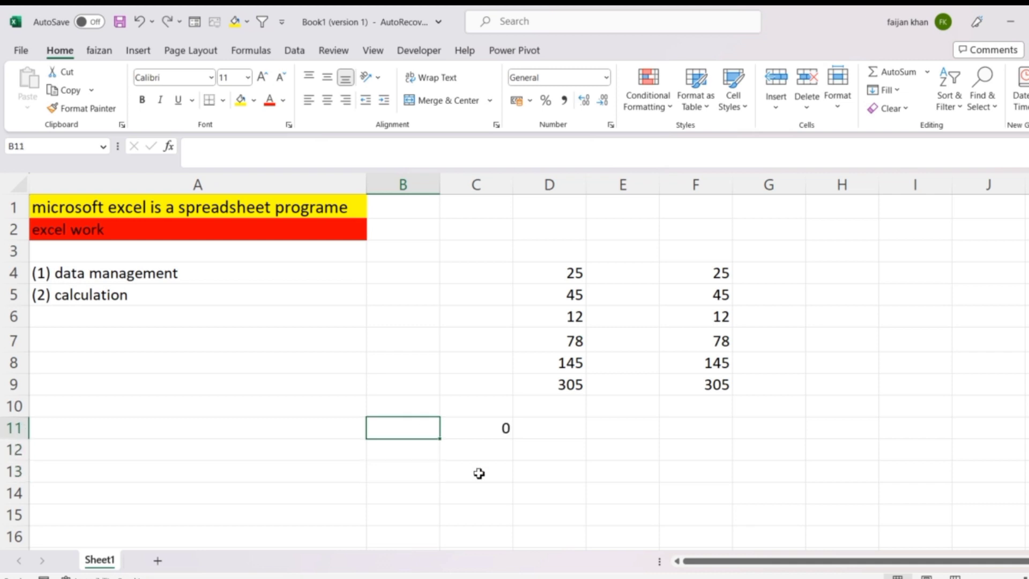
pyautogui.press('Right')
pyautogui.press('Left')
pyautogui.press('Right')
pyautogui.press('Delete')
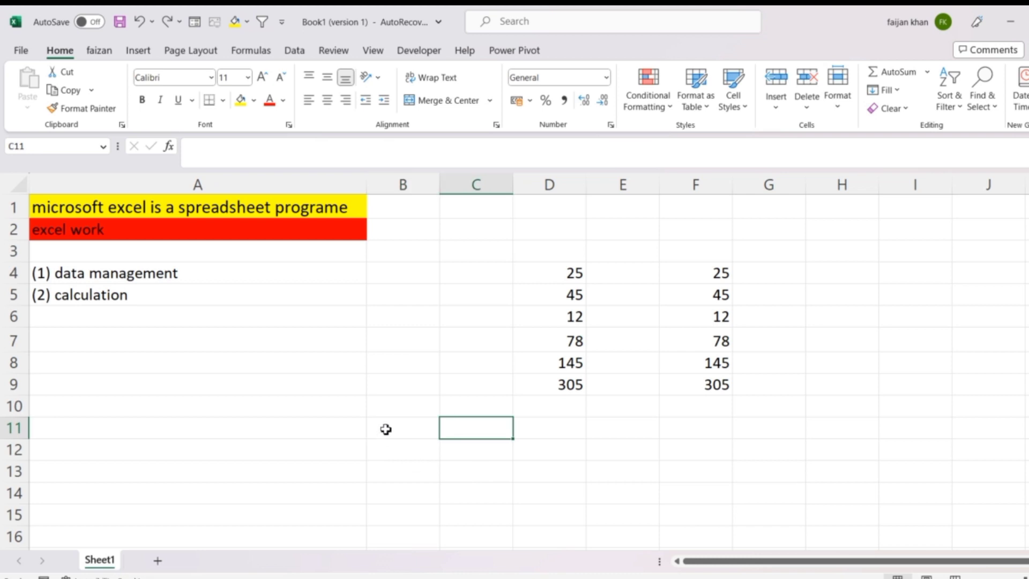